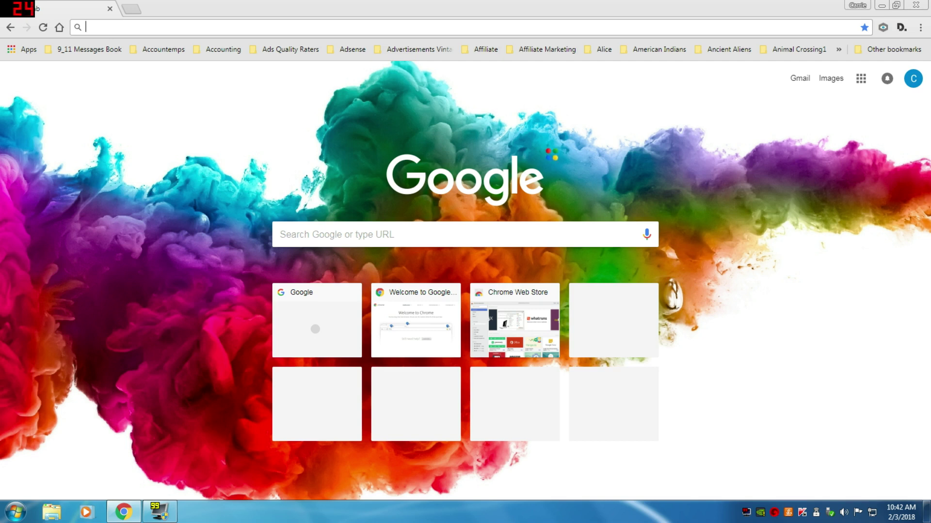
- Search Google for 'elder scr', then refine the query to 'elder scrolls online elf'
click(280, 234)
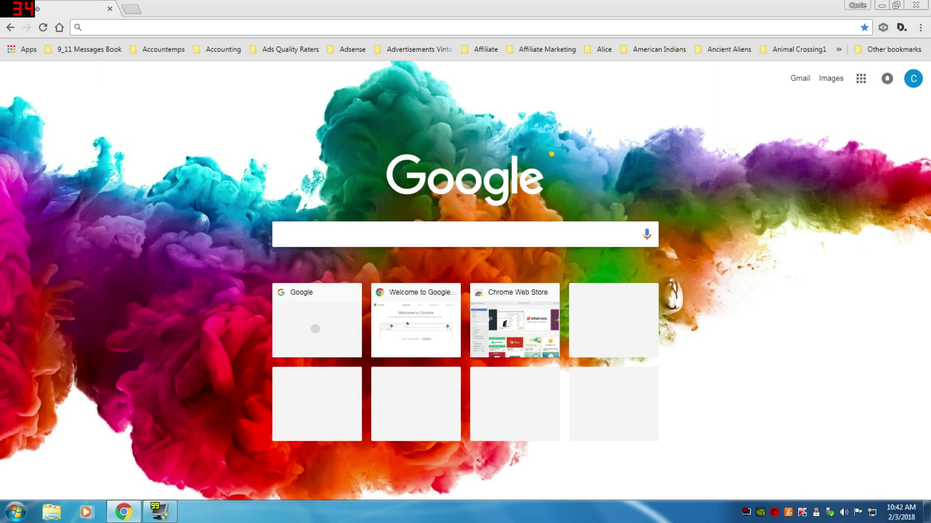
text(elder scr)
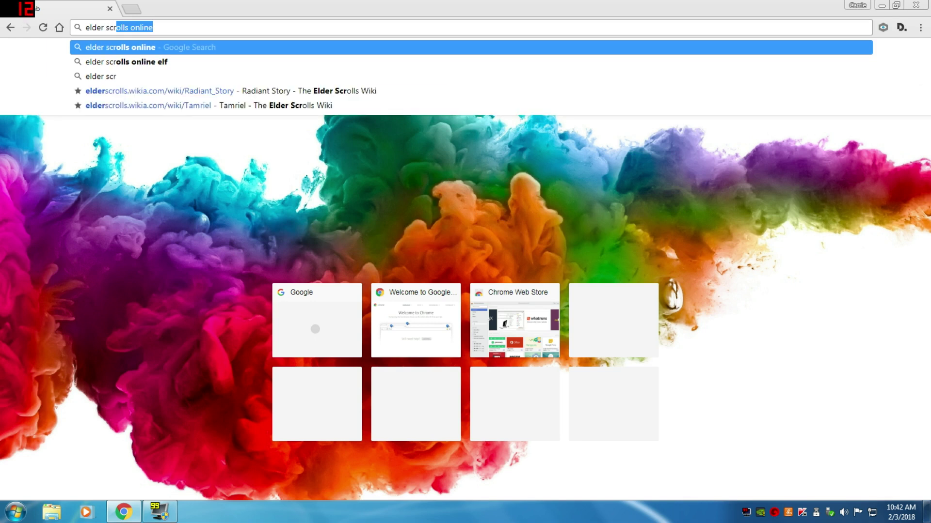
key(Return)
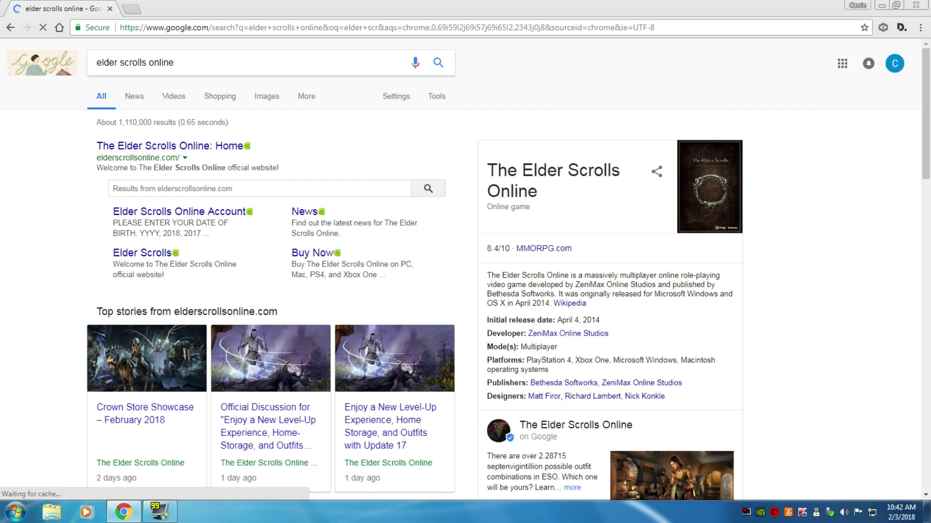
click(194, 62)
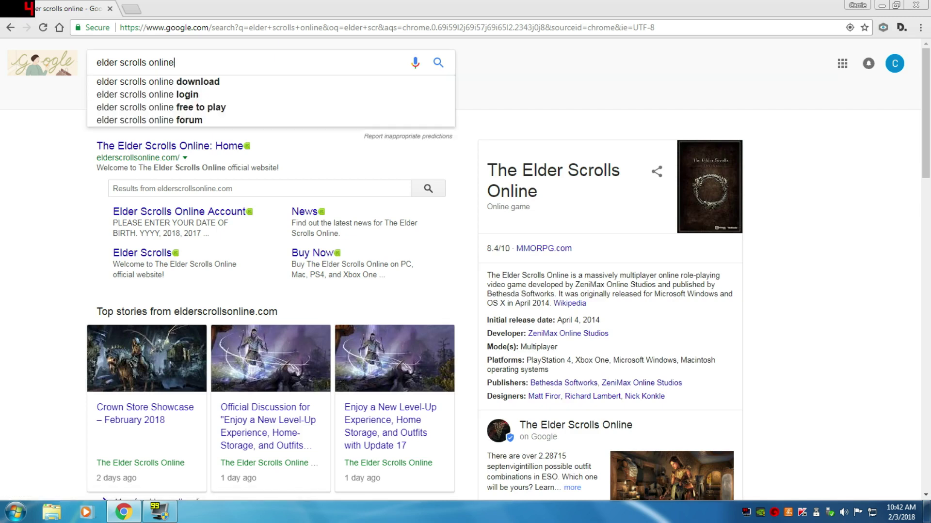
text(elf)
key(Return)
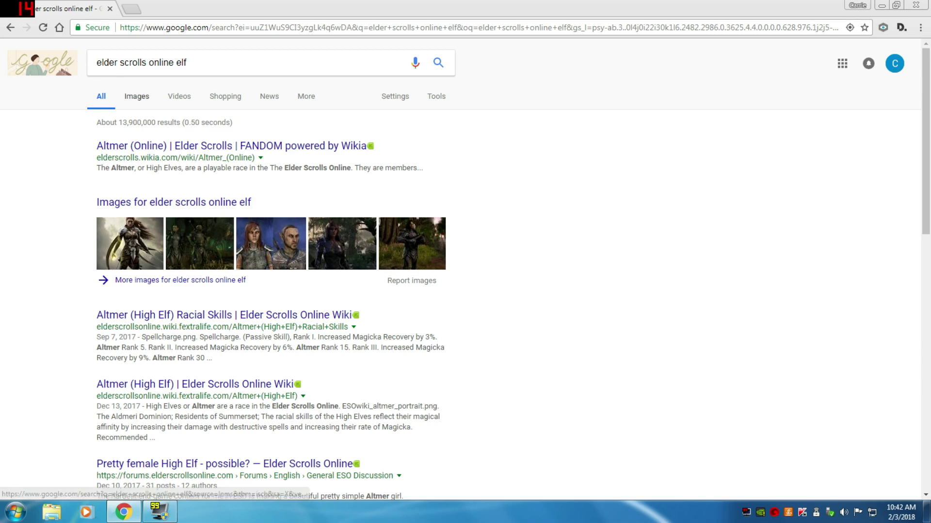
- Switch to image results and scroll down through the elf image grid
click(136, 96)
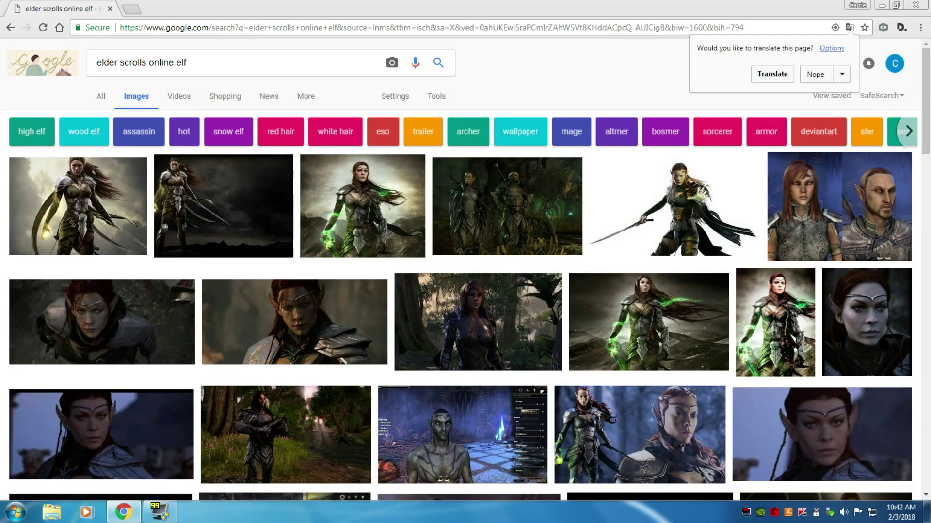
scroll(362, 218, down, 10)
scroll(362, 218, down, 10)
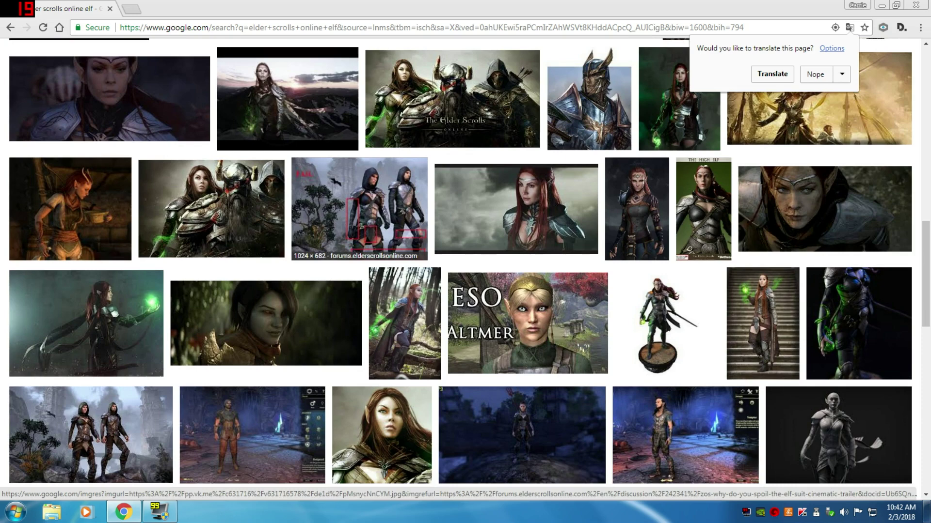
scroll(349, 194, down, 8)
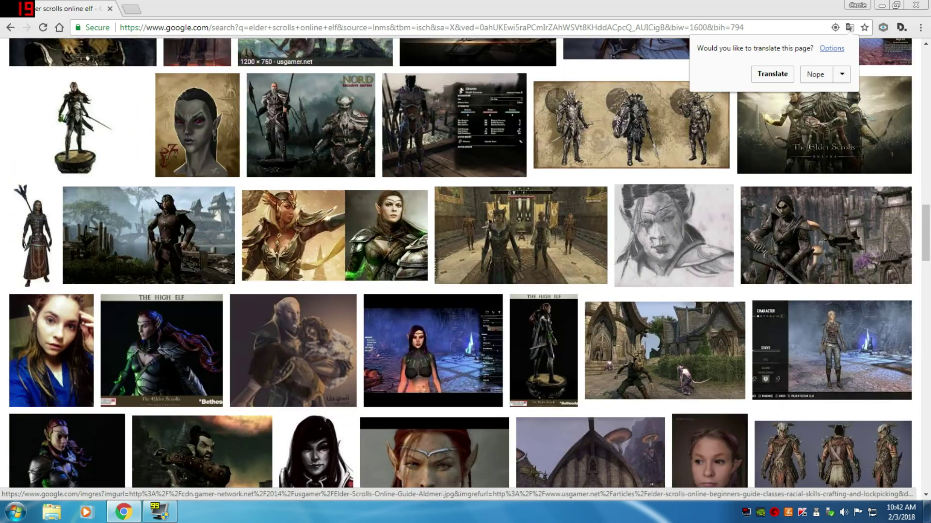
scroll(252, 204, down, 3)
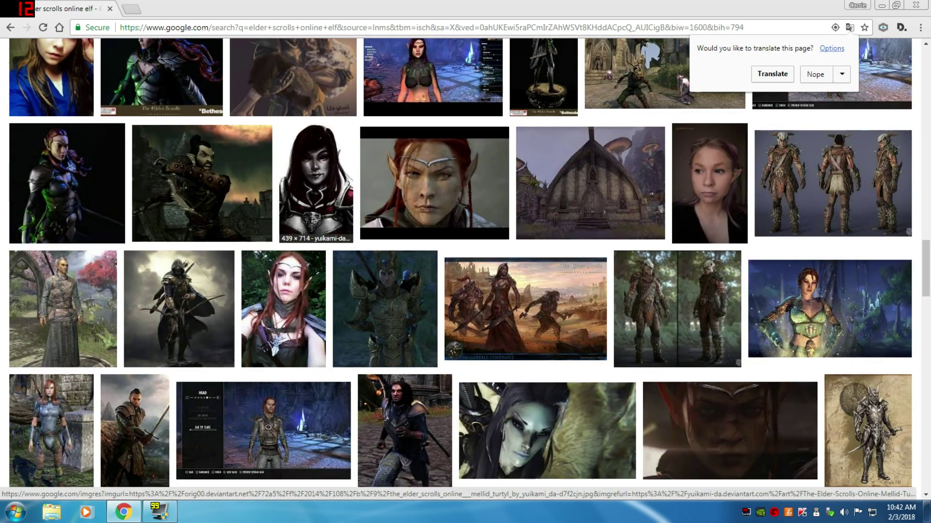
scroll(203, 204, down, 1)
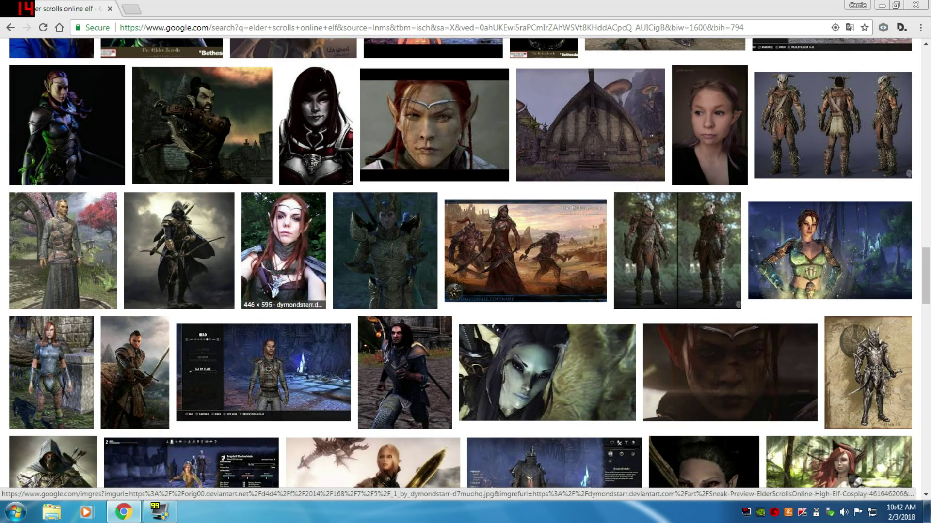
- Preview the elf cosplay and related Skyrim images, then open the red-haired elf trailer image
click(283, 252)
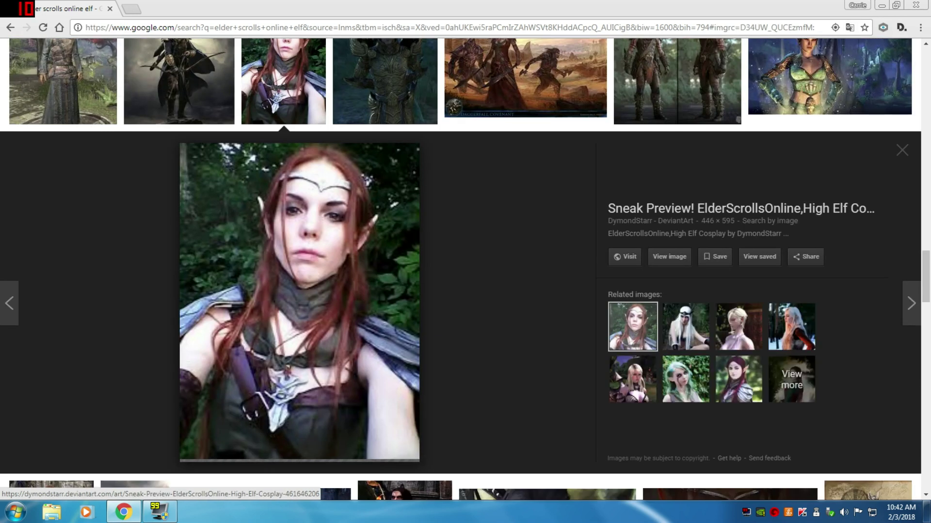
click(685, 327)
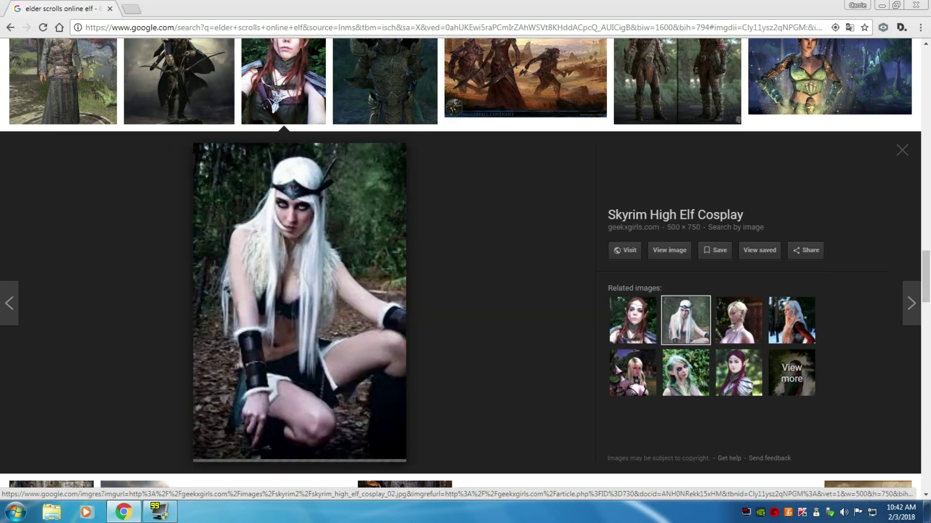
click(738, 320)
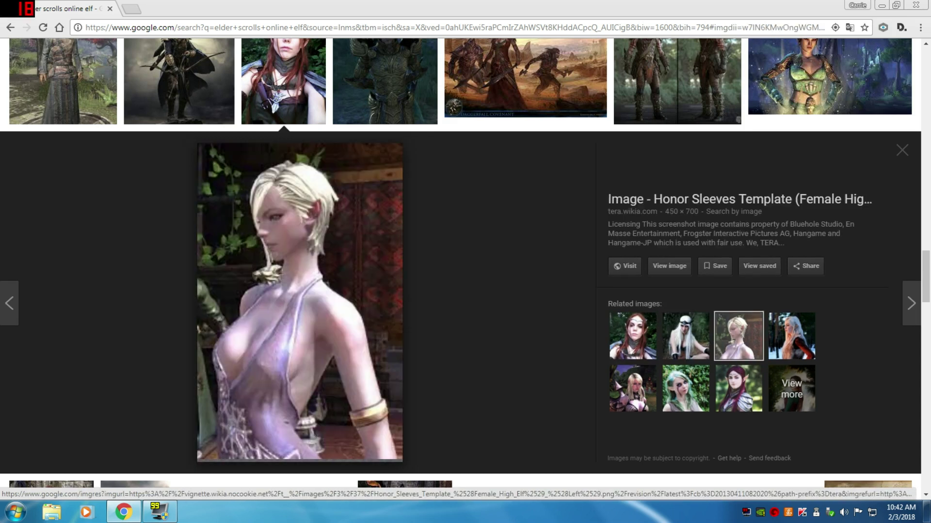
click(792, 336)
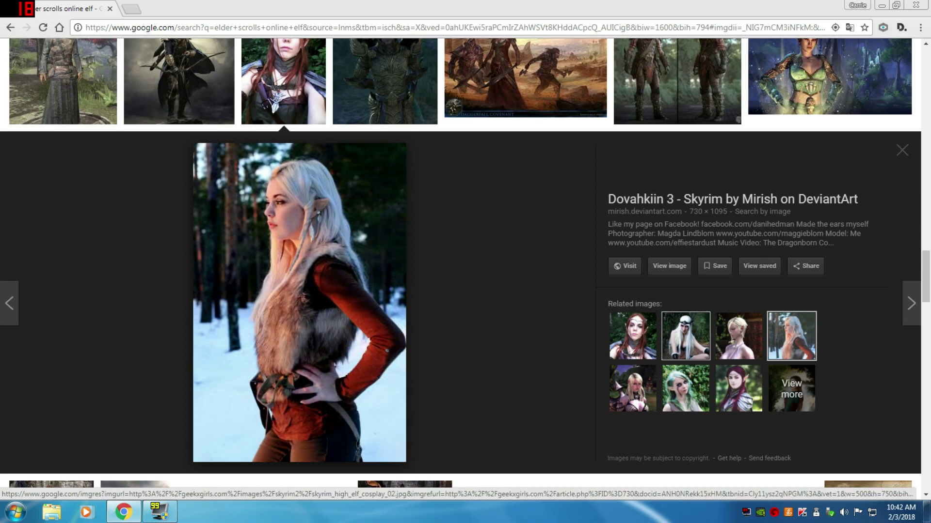
scroll(436, 194, up, 4)
click(434, 169)
scroll(461, 267, down, 1)
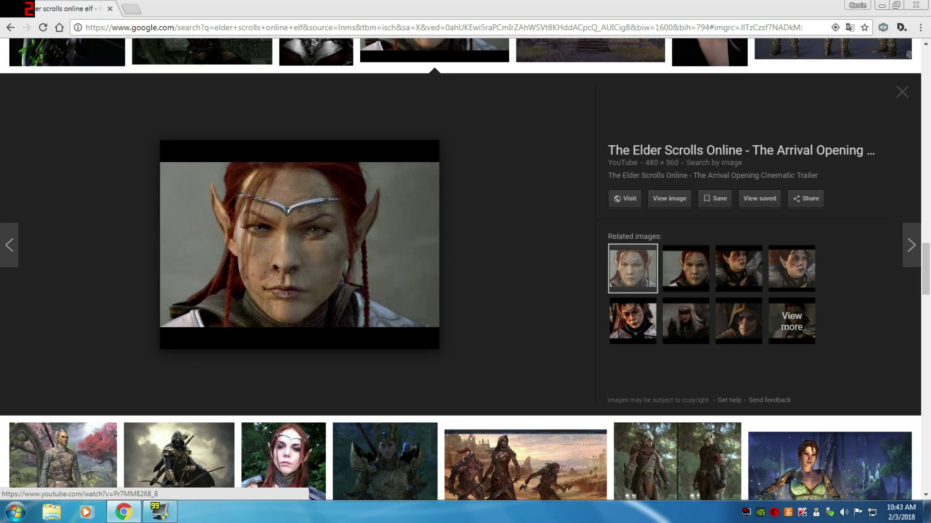
- Use Save image as to download the red-haired elf picture to the Desktop as 'eso elf1'
right_click(291, 230)
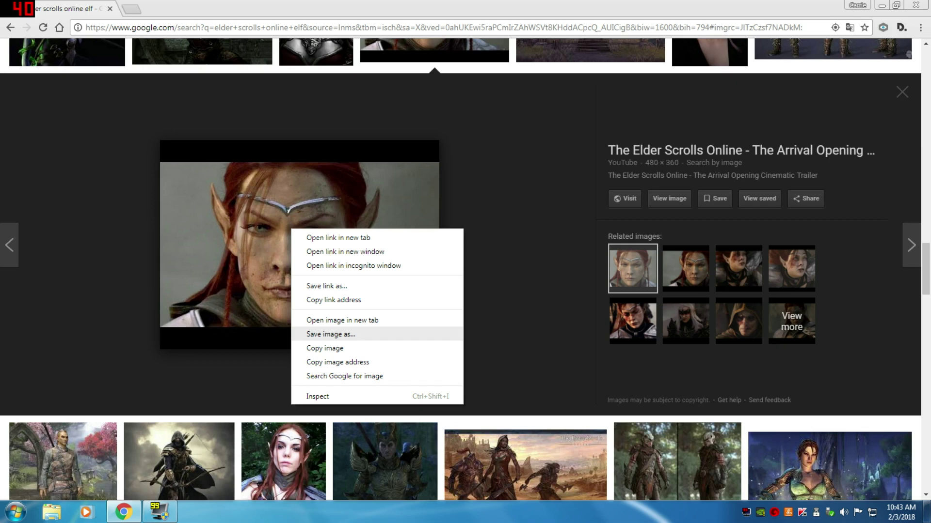
click(330, 334)
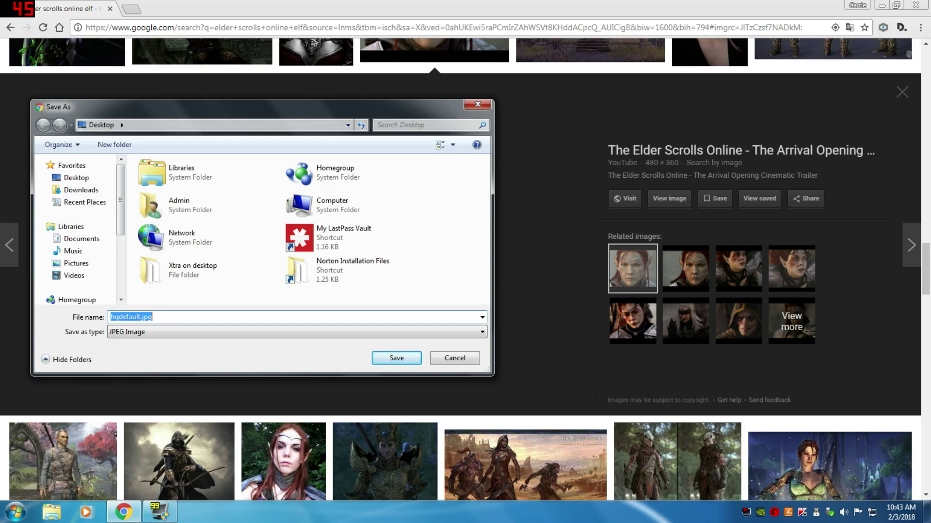
drag(178, 113, 203, 103)
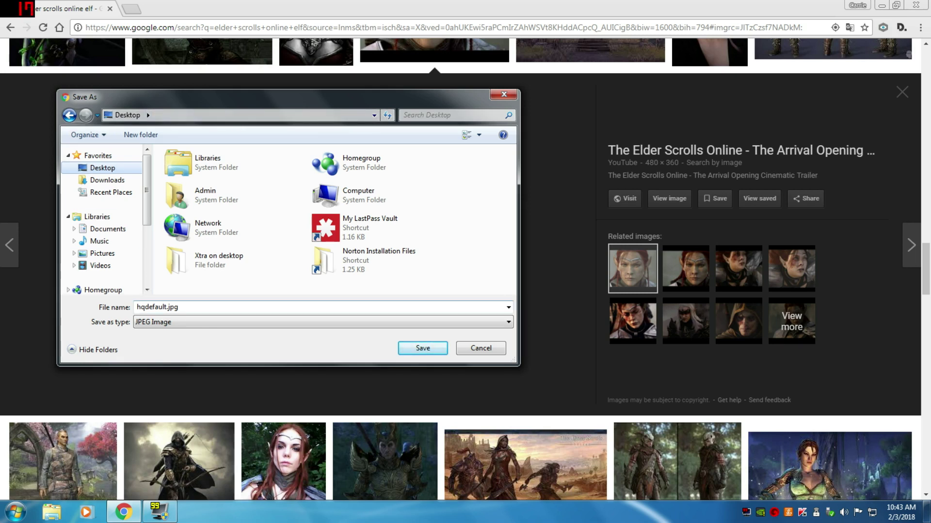
key(Tab)
key(shift+Tab)
text(eso elf1)
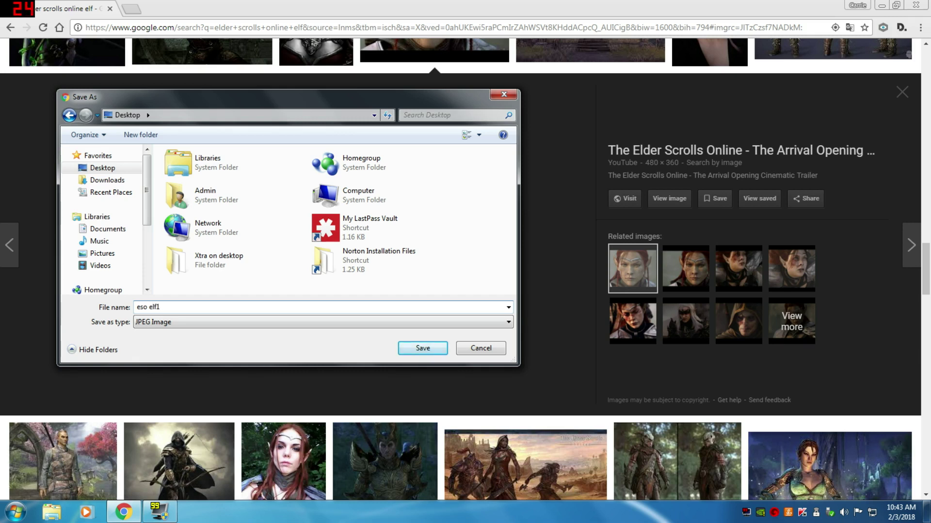
key(Return)
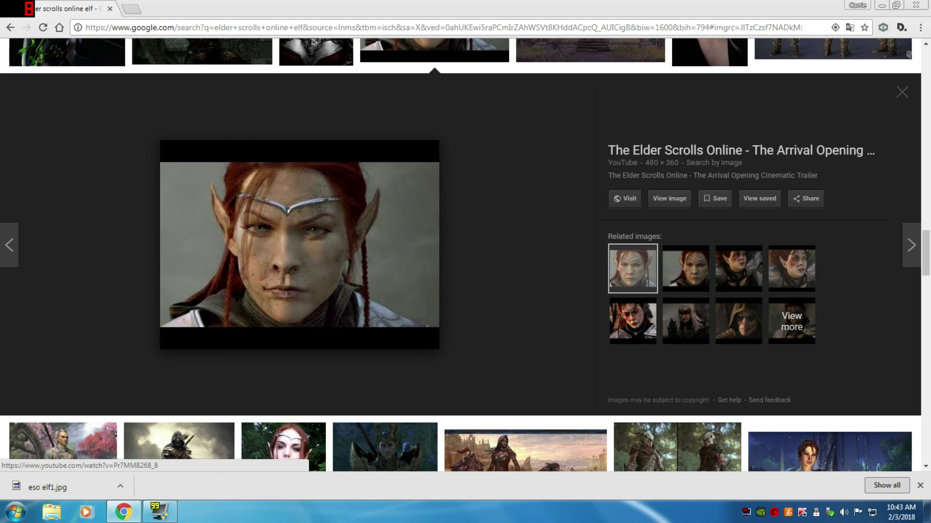
- Briefly show the desktop to check the download, then return to the browser
mouse_move(927, 512)
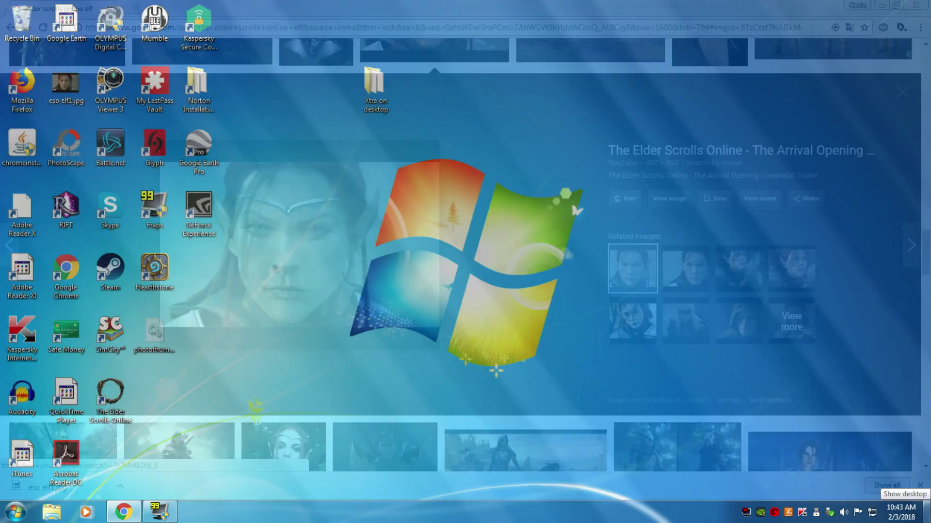
click(927, 512)
click(927, 512)
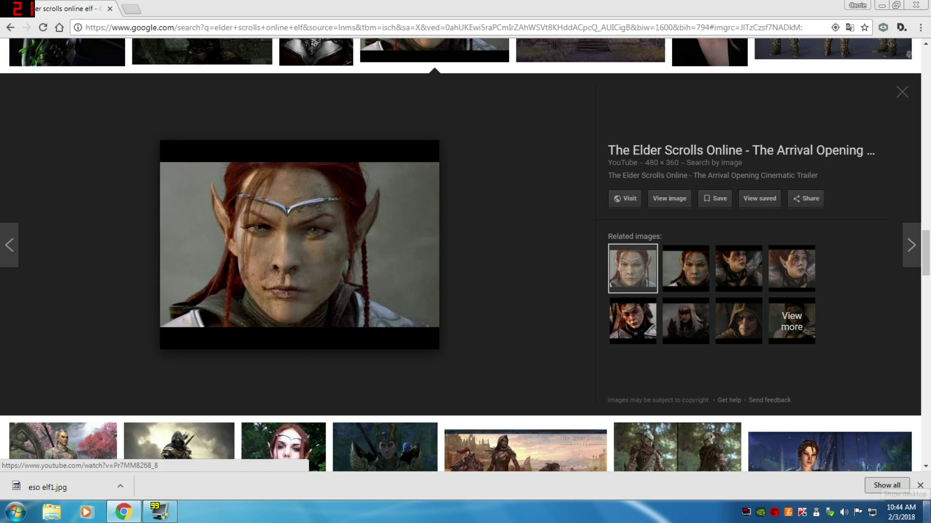
- Minimize Chrome with Show desktop so eso elf1.jpg appears among the desktop icons
click(927, 511)
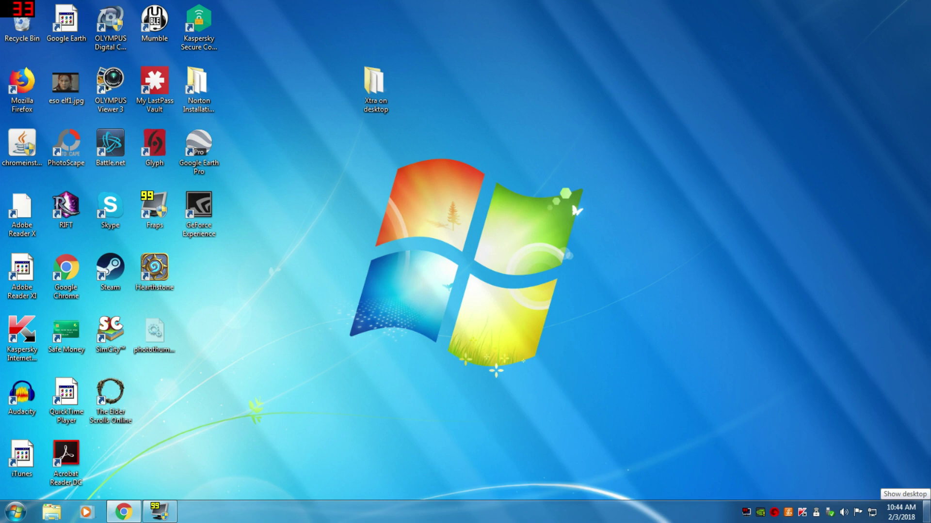
click(927, 512)
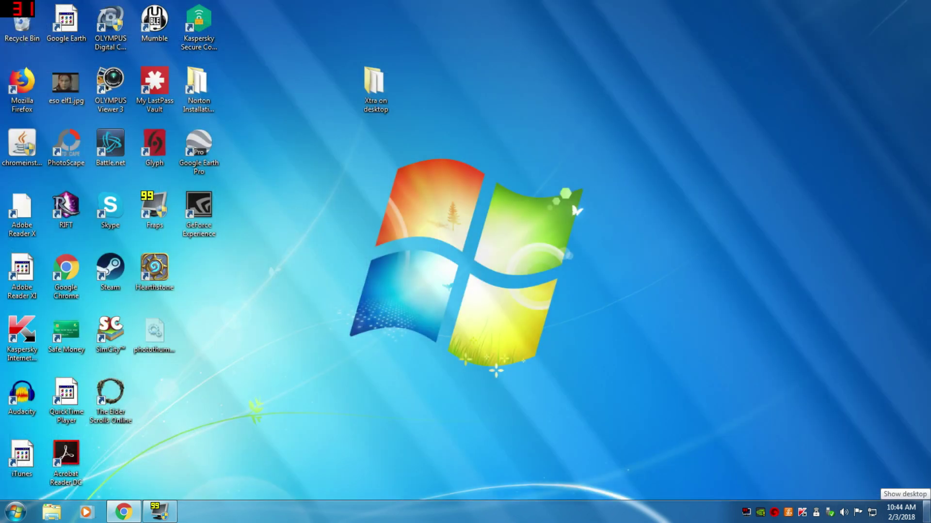
click(926, 513)
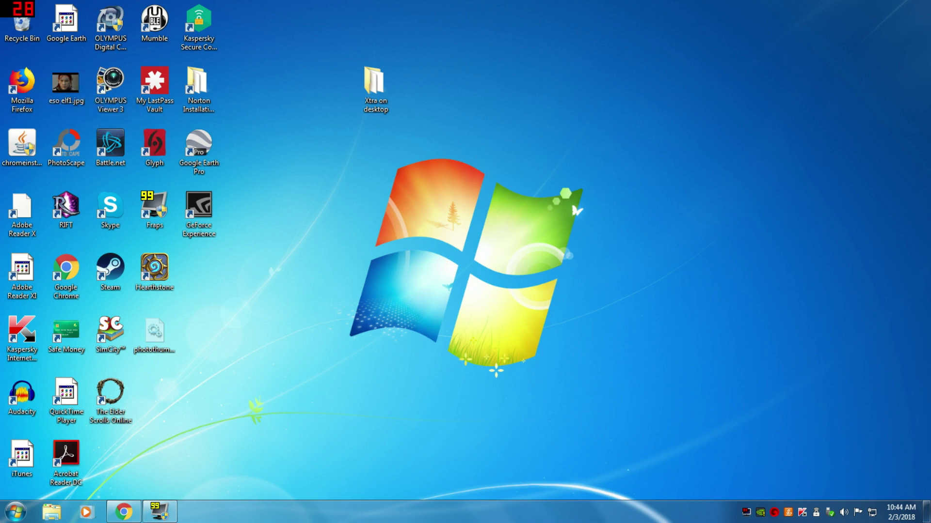
- Create a folder on the desktop with New > Folder and name it 'eso images'
right_click(478, 67)
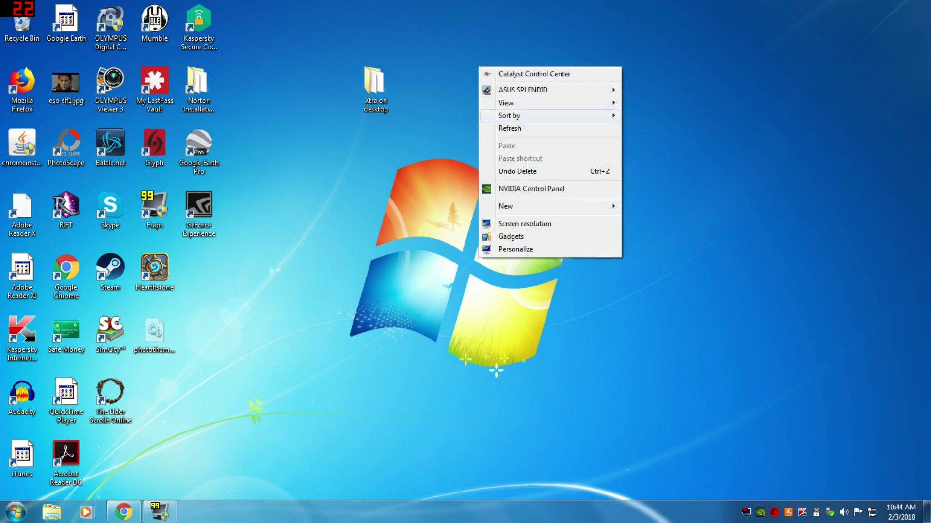
mouse_move(533, 206)
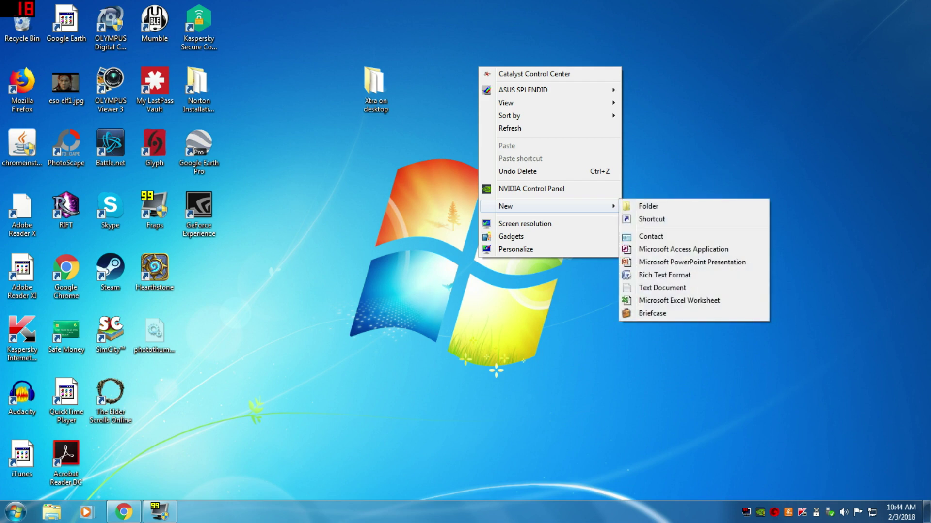
click(648, 206)
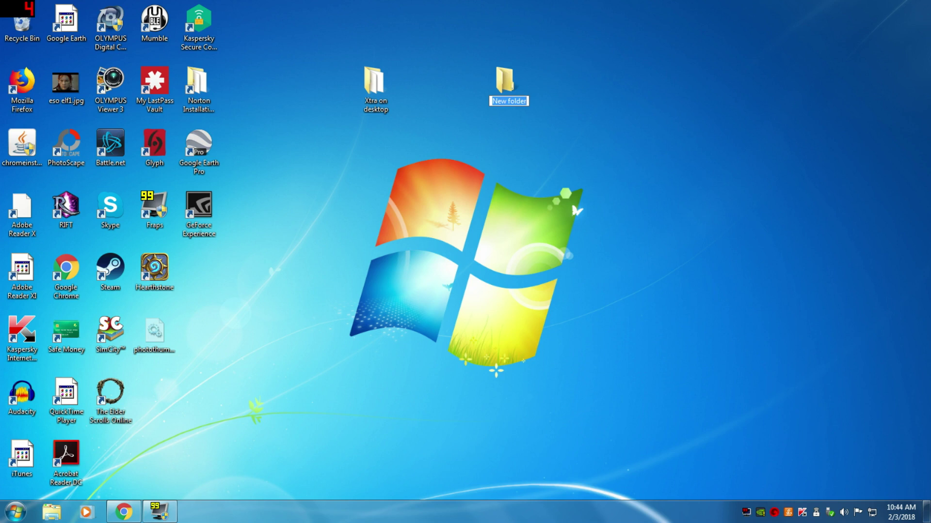
text(eso images)
key(Return)
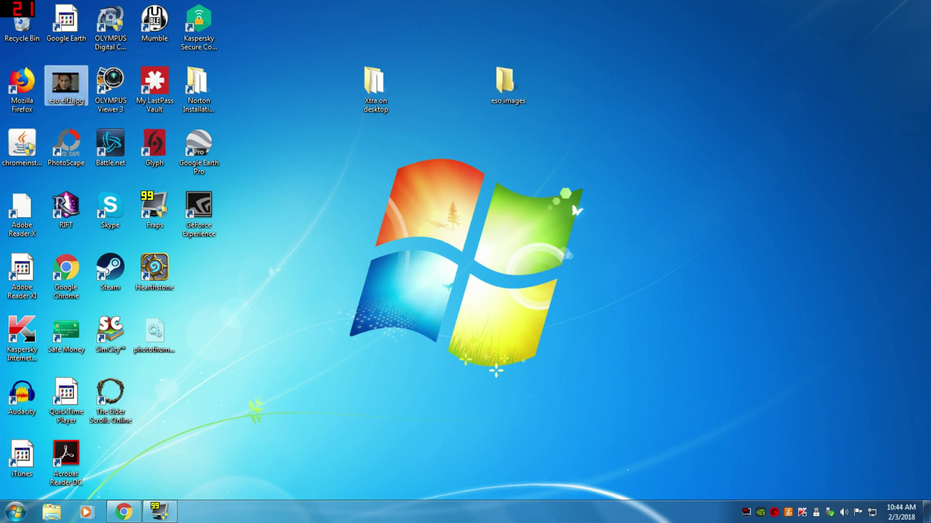
- Drag eso elf1.jpg into the eso images folder, open it to confirm, then close it
drag(65, 82, 509, 93)
double_click(508, 88)
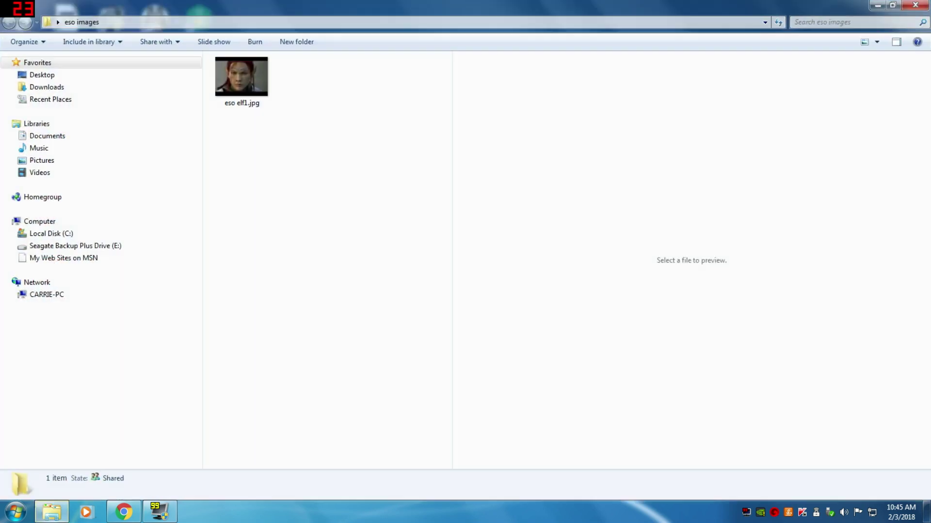
key(alt+F4)
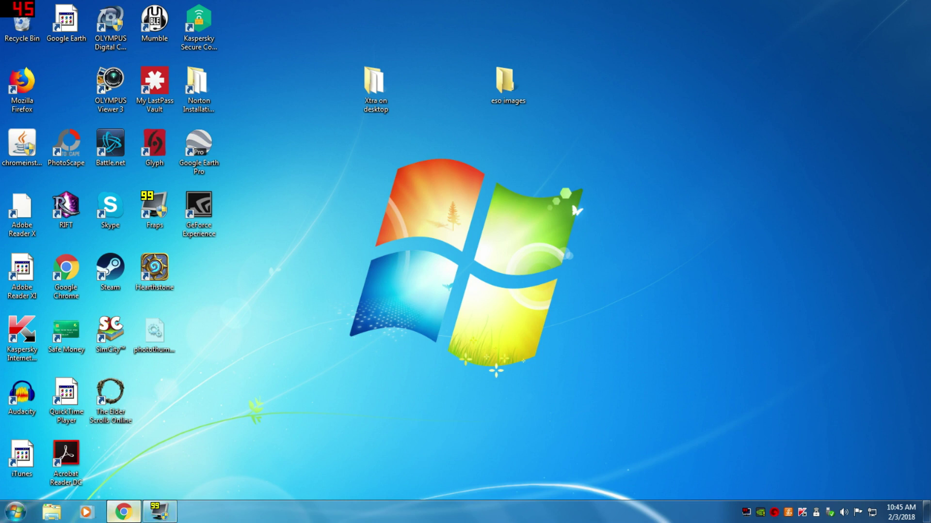
- Restore Chrome and search for 'elder scrolls online wood elf'
click(124, 511)
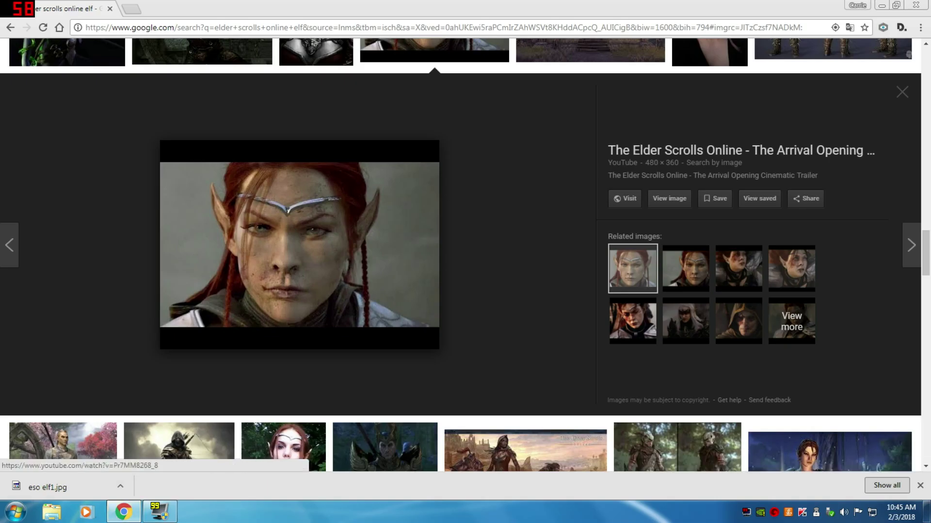
scroll(397, 330, up, 6)
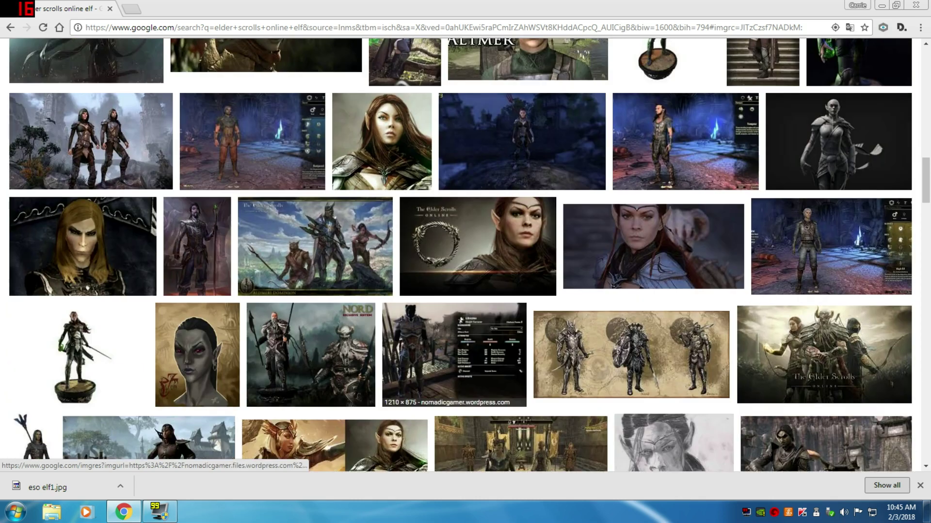
scroll(460, 339, up, 20)
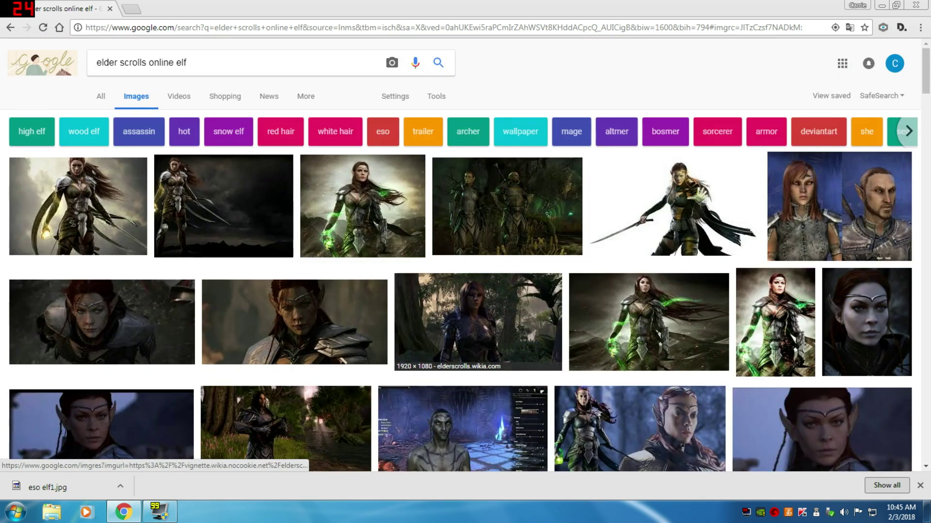
click(187, 62)
key(BackSpace)
key(BackSpace)
key(BackSpace)
key(BackSpace)
text(wo)
key(BackSpace)
key(BackSpace)
text(wood elf)
key(Return)
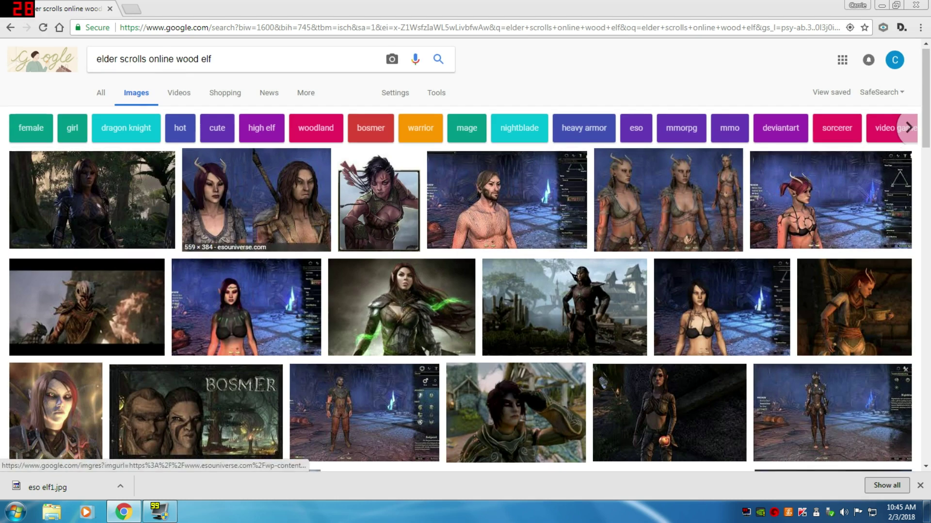
- Change the query to 'elder scrolls online wood male' and browse the results
scroll(267, 204, down, 7)
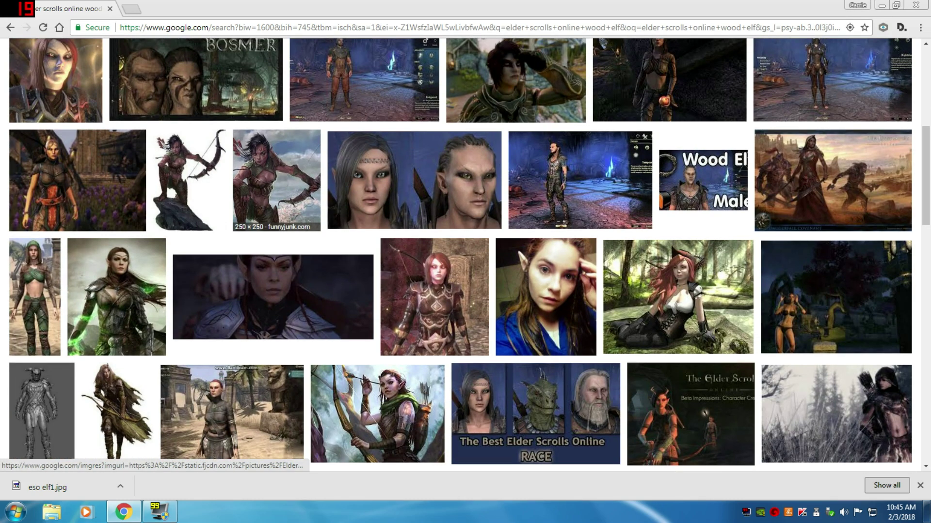
scroll(276, 194, up, 7)
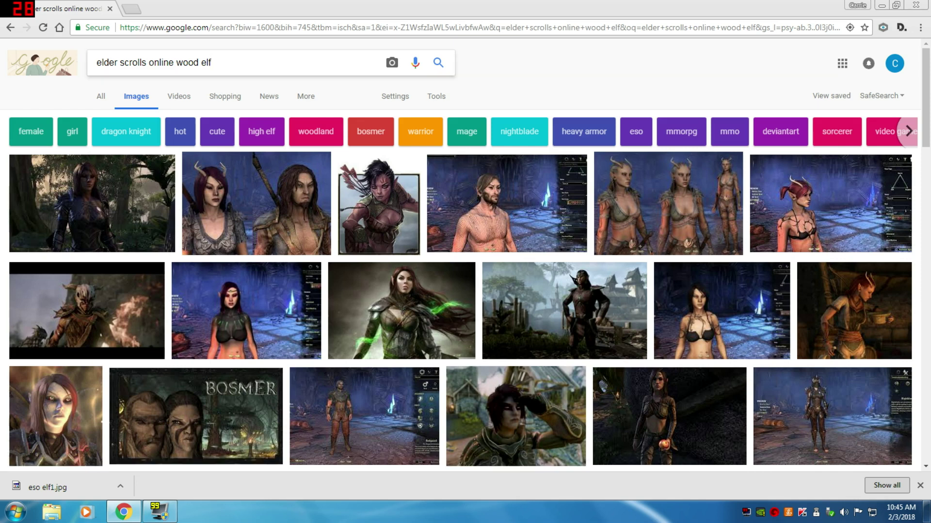
key(BackSpace)
key(BackSpace)
key(BackSpace)
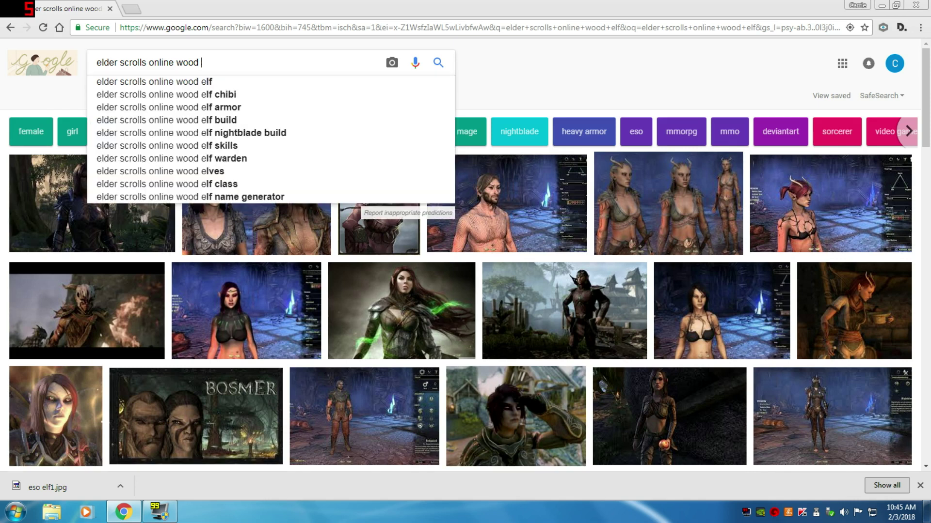
text(male)
key(Return)
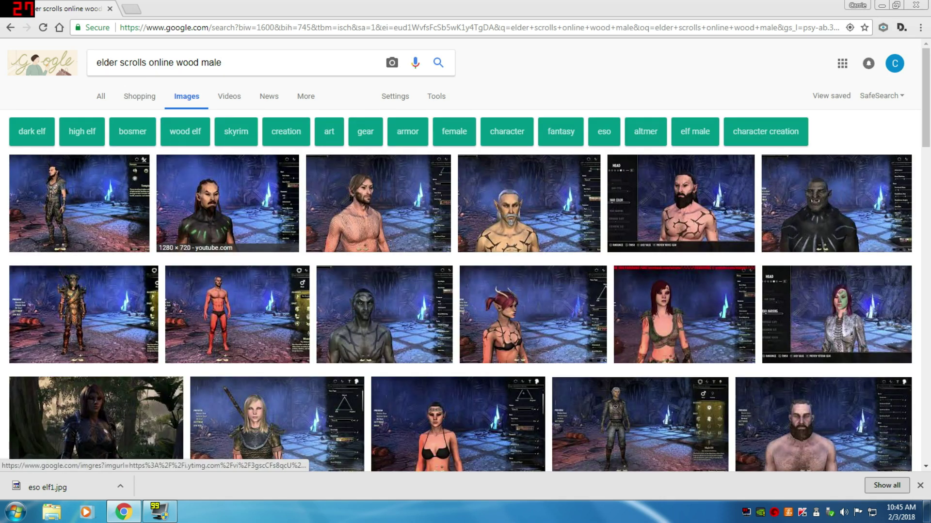
scroll(217, 183, down, 7)
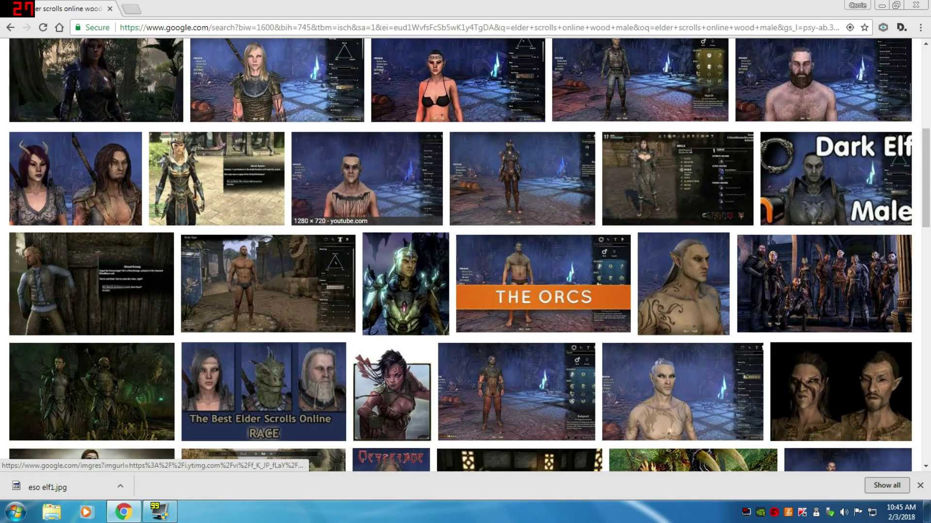
scroll(405, 193, down, 2)
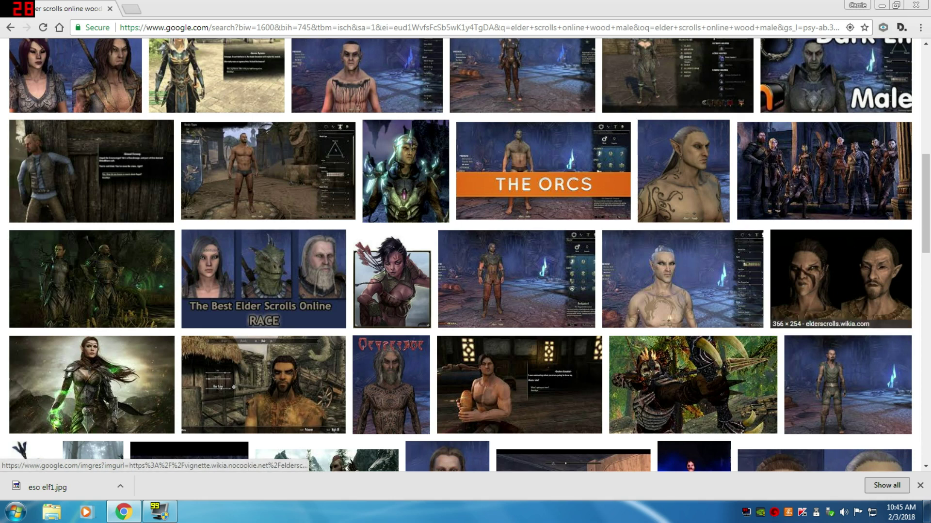
- Preview the Bosmer image, cycle related images back to Dunmer, and choose Save image as
click(841, 279)
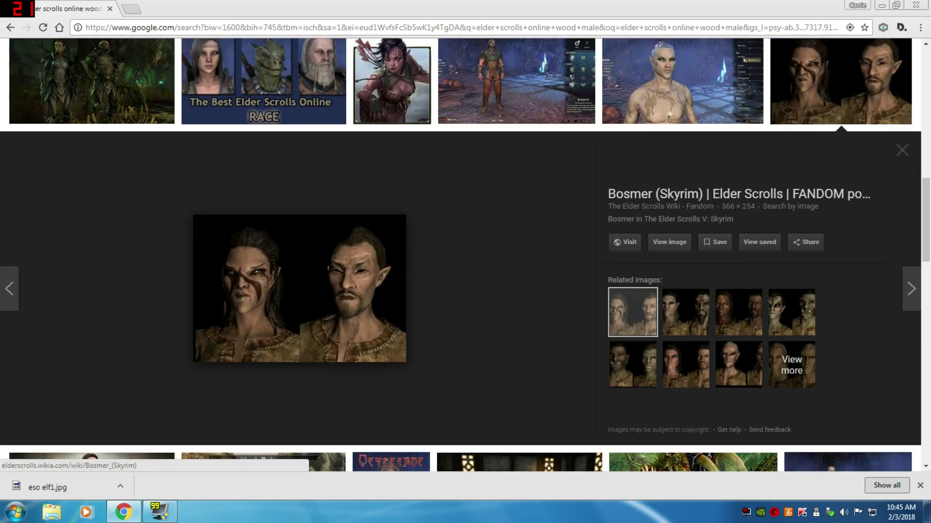
click(686, 312)
click(738, 321)
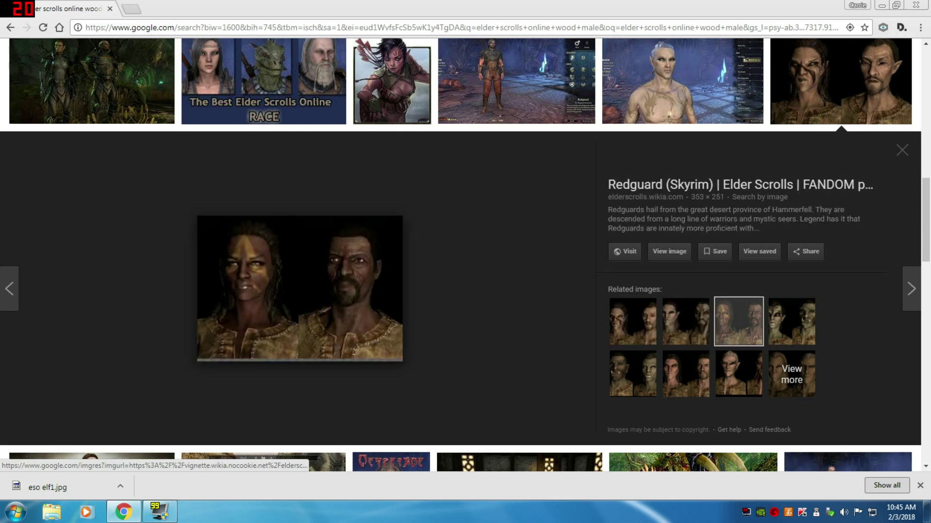
click(792, 321)
click(738, 321)
click(685, 321)
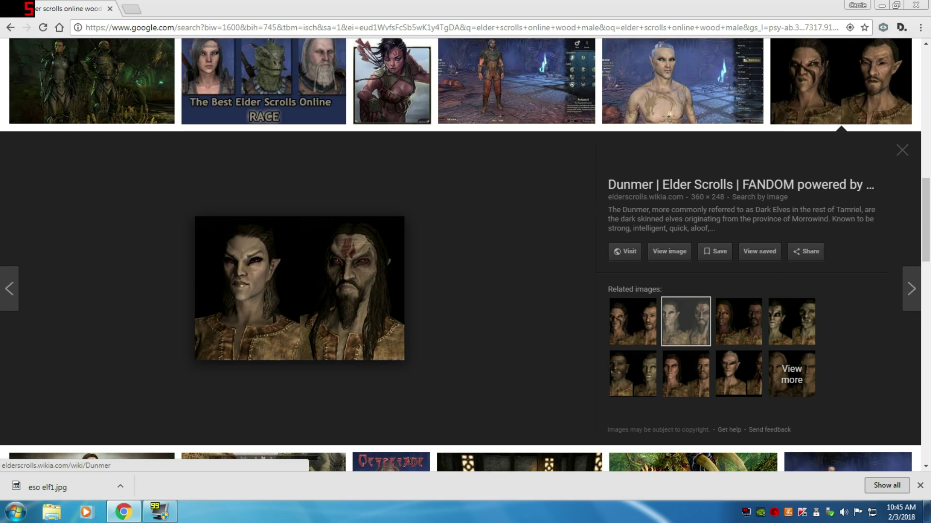
right_click(292, 268)
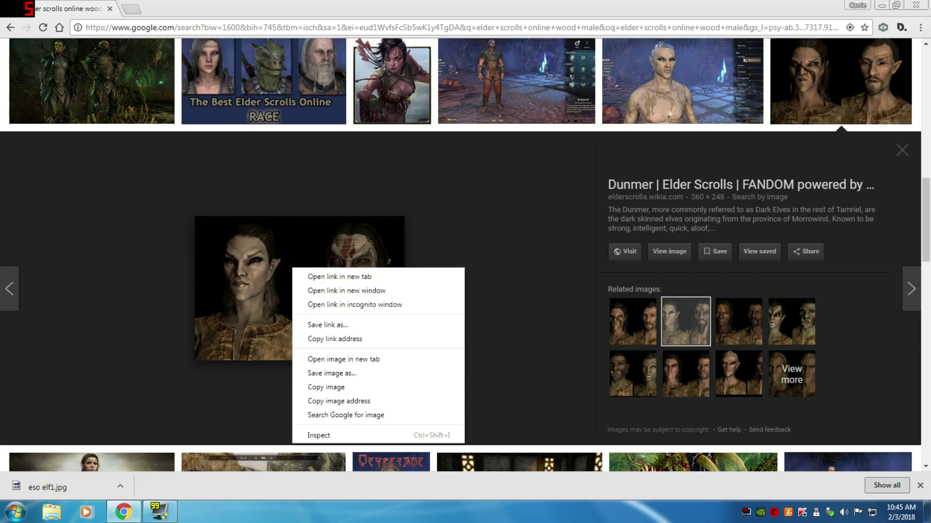
click(332, 373)
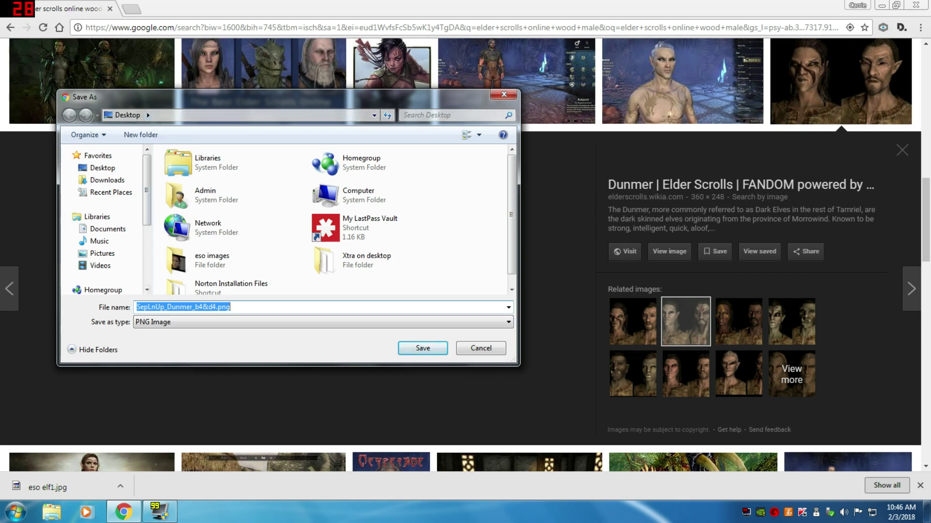
- In Save As, enter the eso images folder and save the Dunmer image as male_elf1.png
scroll(334, 218, down, 1)
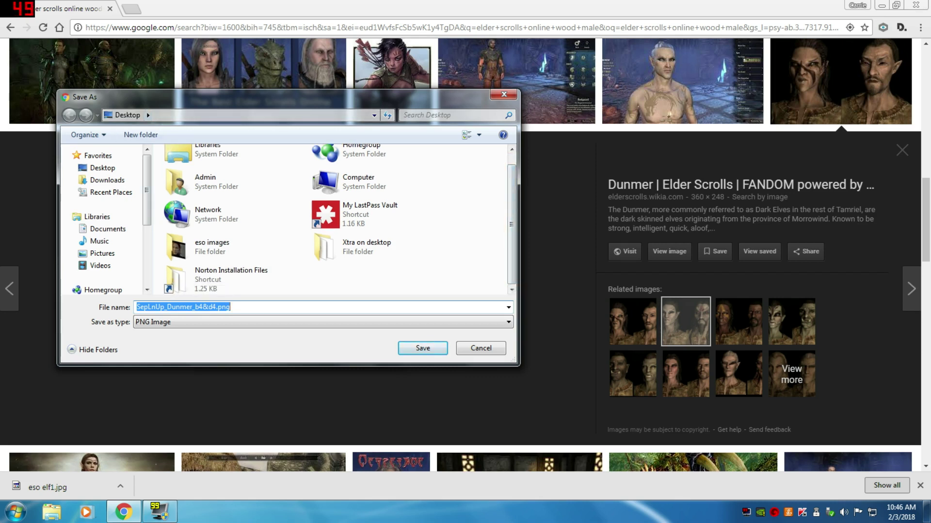
scroll(335, 218, up, 1)
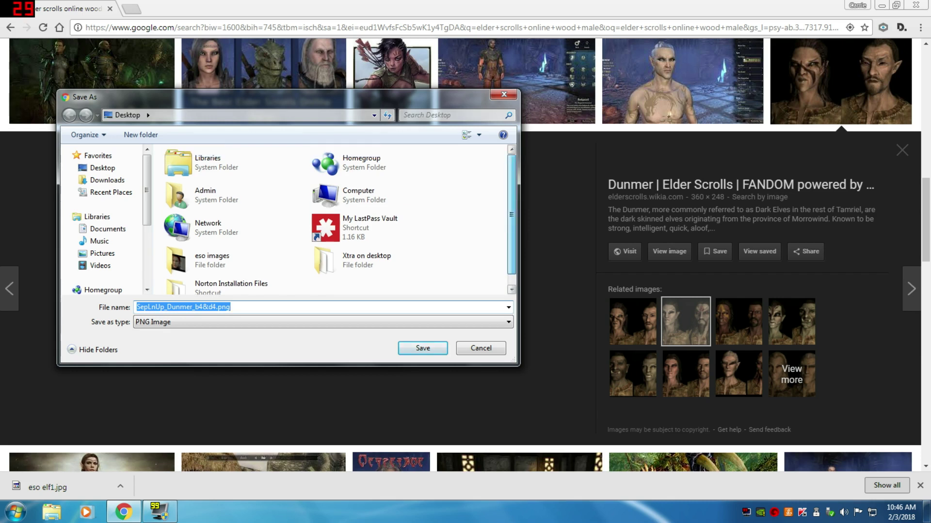
scroll(235, 247, down, 1)
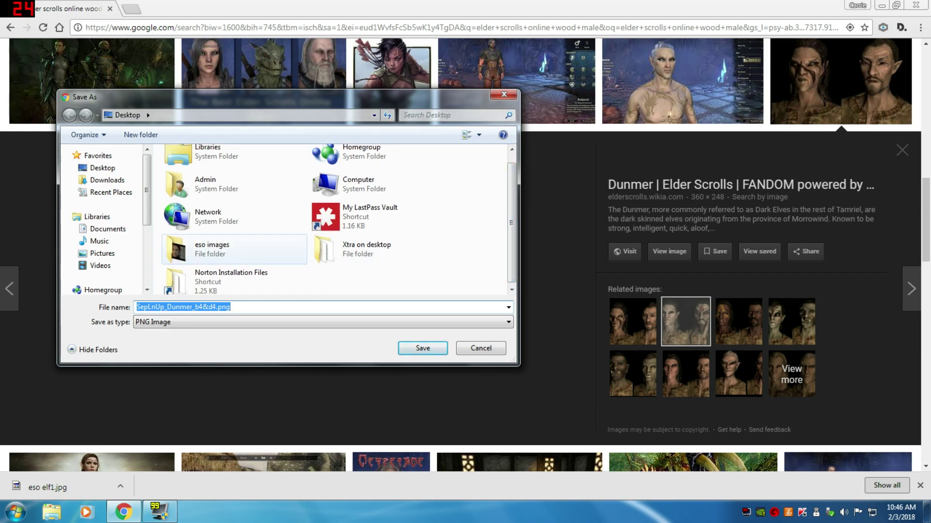
double_click(214, 248)
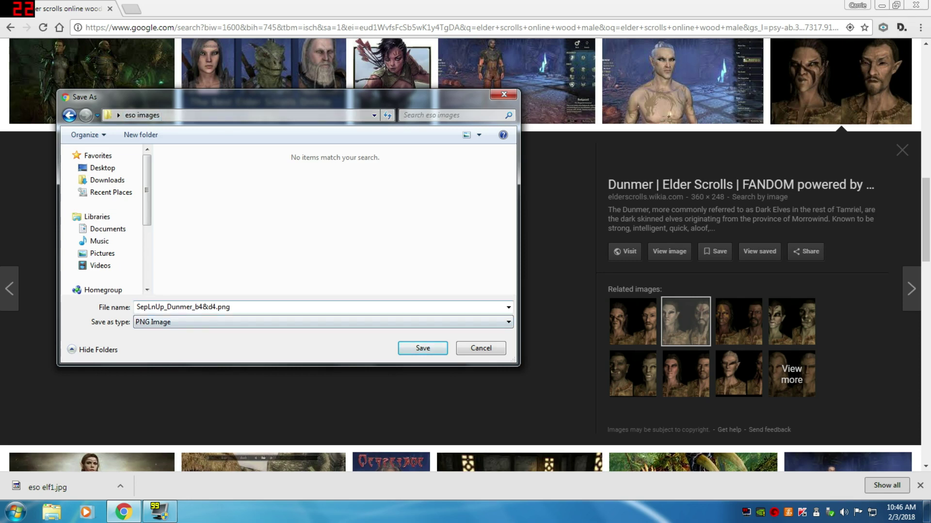
key(ctrl+a)
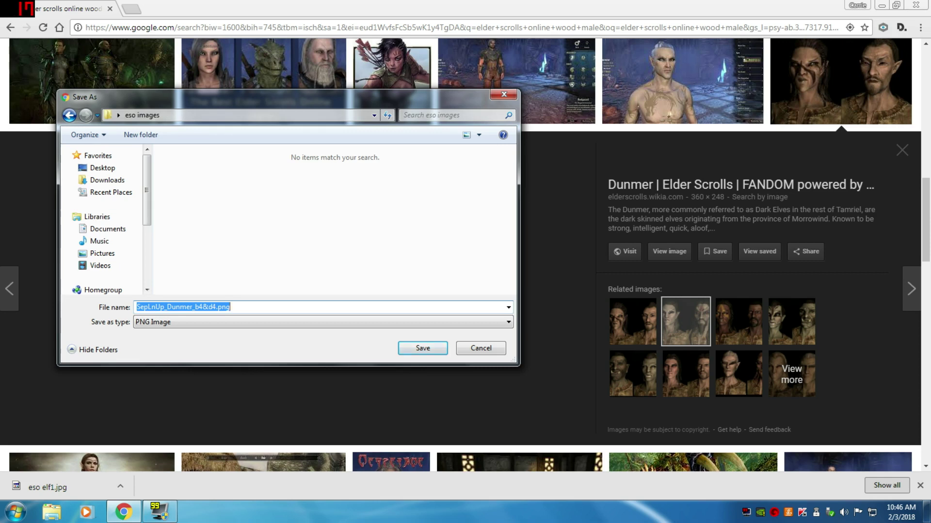
text(wood)
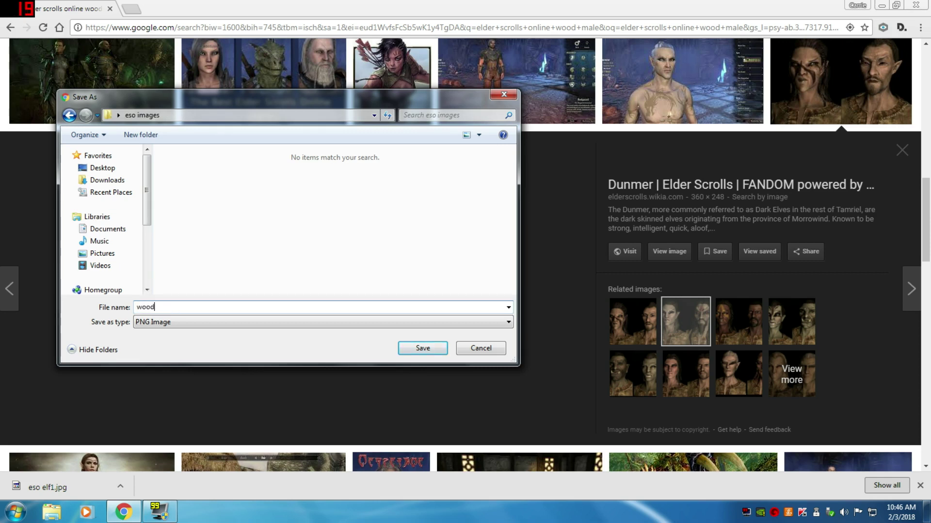
text(male_elf1)
key(Return)
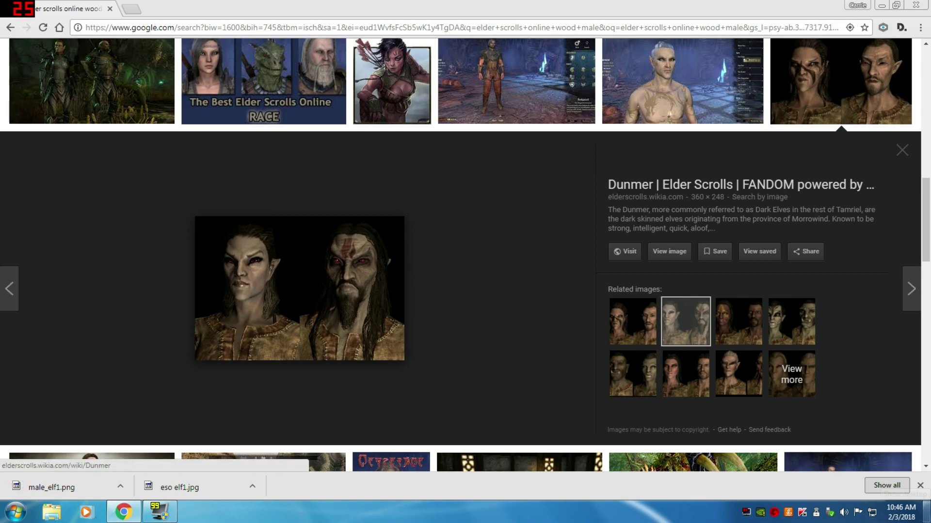
- Show the desktop and open the eso images folder to see both saved elf images
click(926, 513)
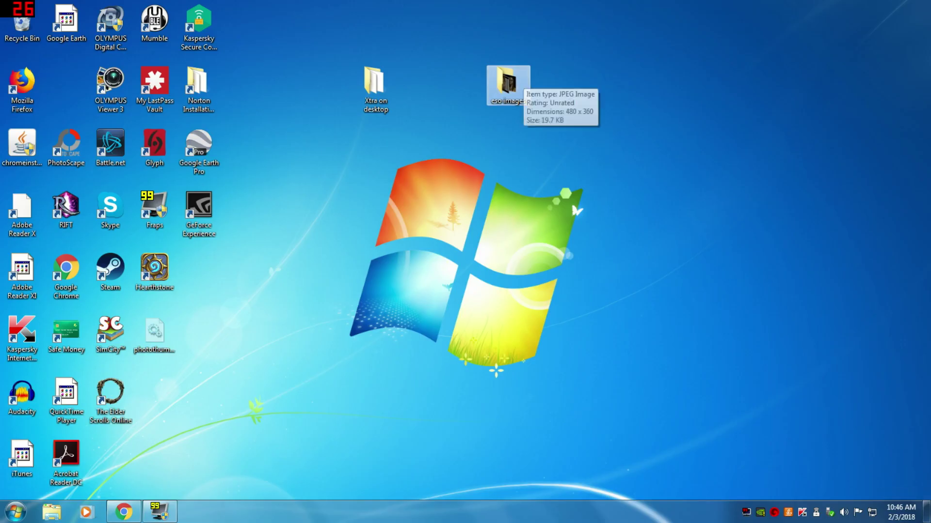
double_click(508, 83)
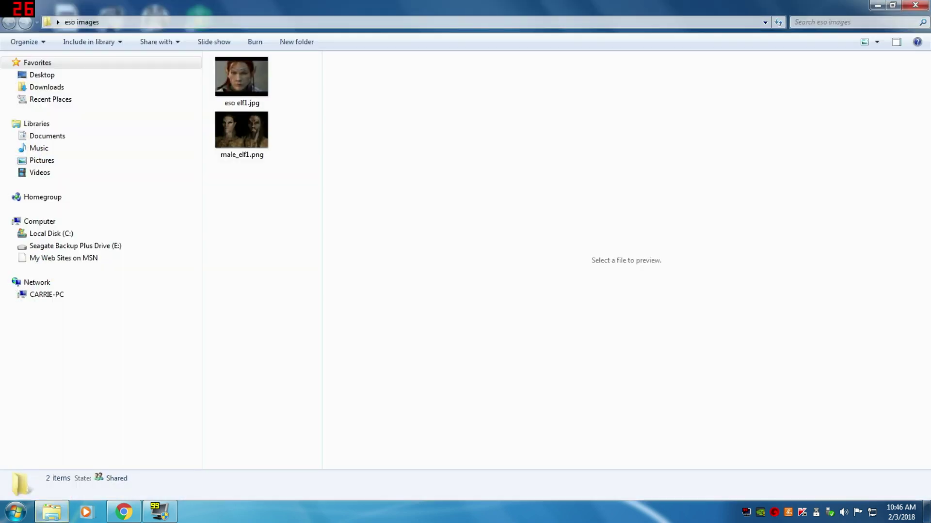